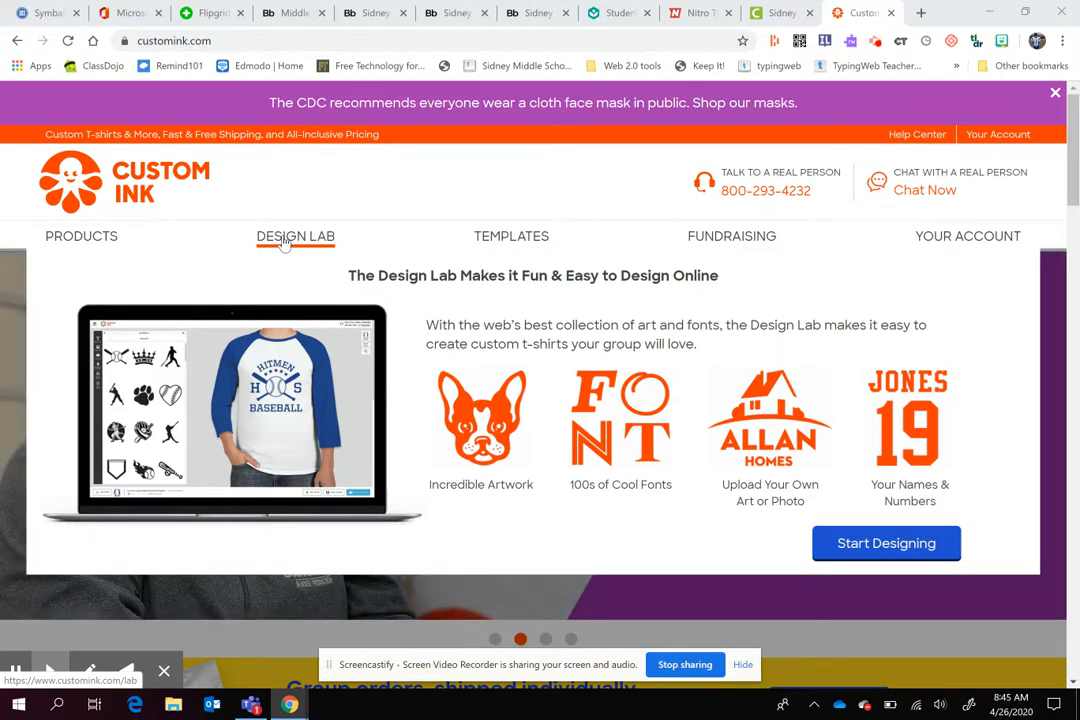
# - Open the Design Lab, dismiss the instant-design offer, and switch the product to a Maroon Gildan Ultra Cotton T-shirt
pyautogui.click(285, 243)
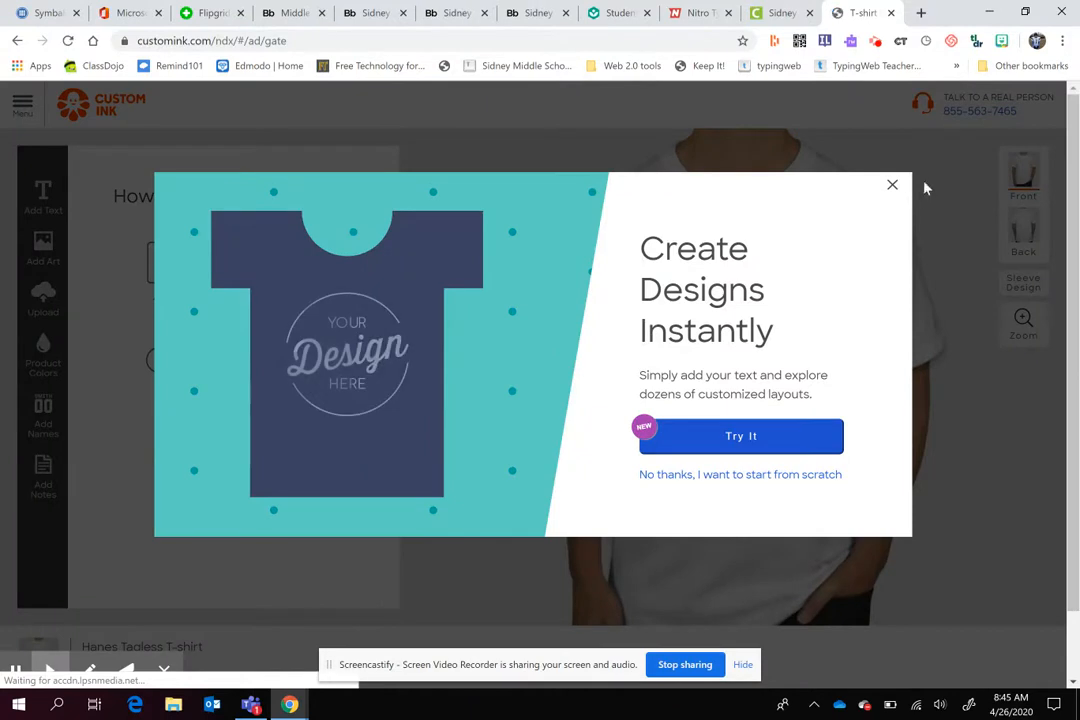
pyautogui.click(892, 185)
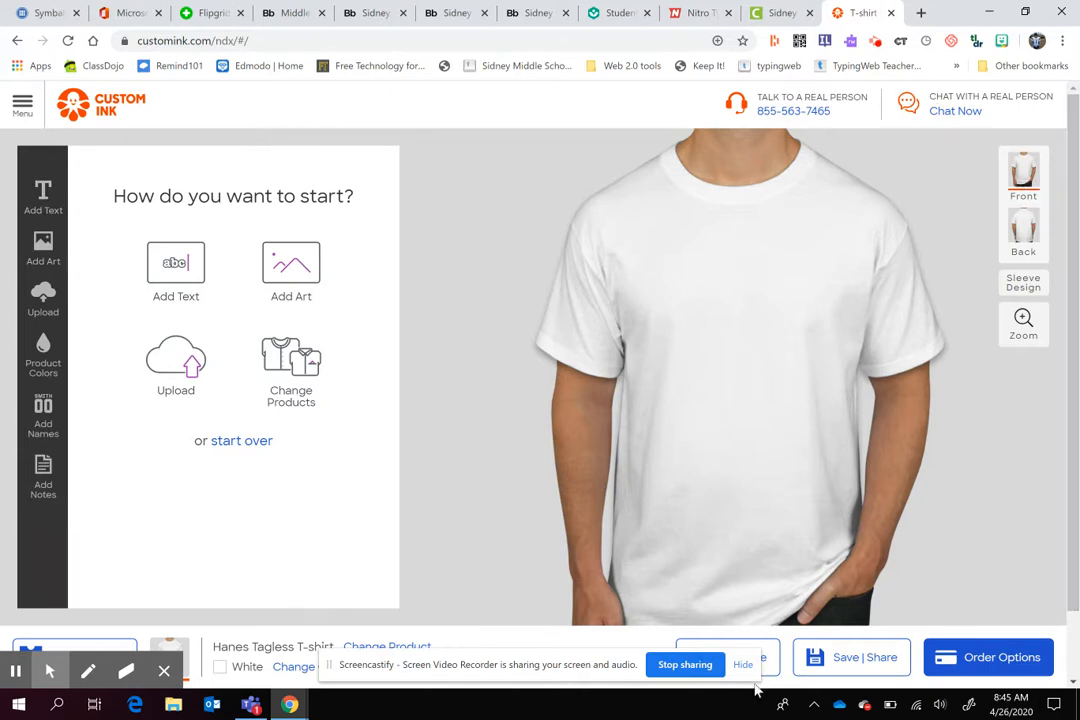
pyautogui.click(285, 370)
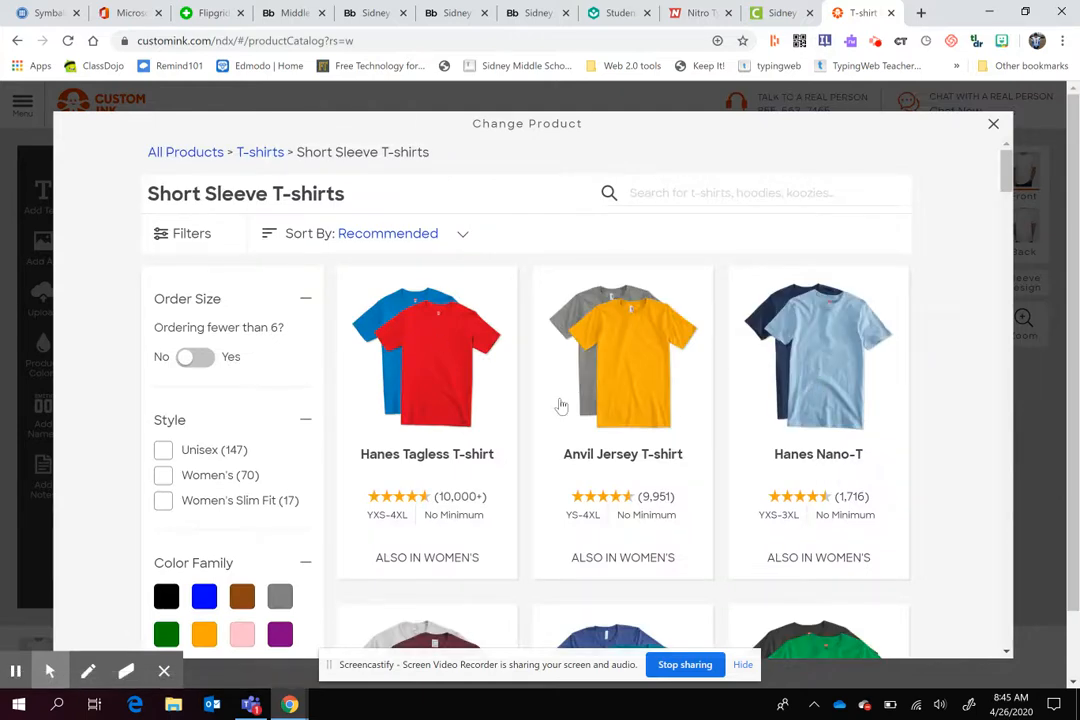
pyautogui.moveTo(1008, 175)
pyautogui.mouseDown()
pyautogui.moveTo(1014, 228)
pyautogui.moveTo(1011, 195)
pyautogui.mouseUp()
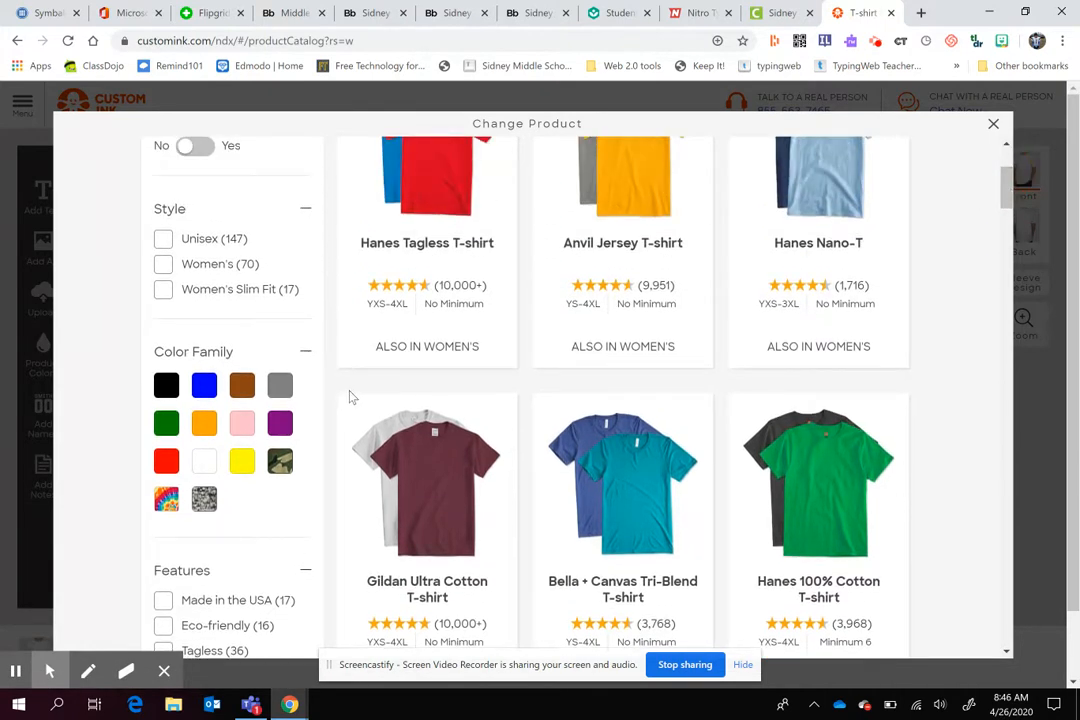
pyautogui.click(449, 471)
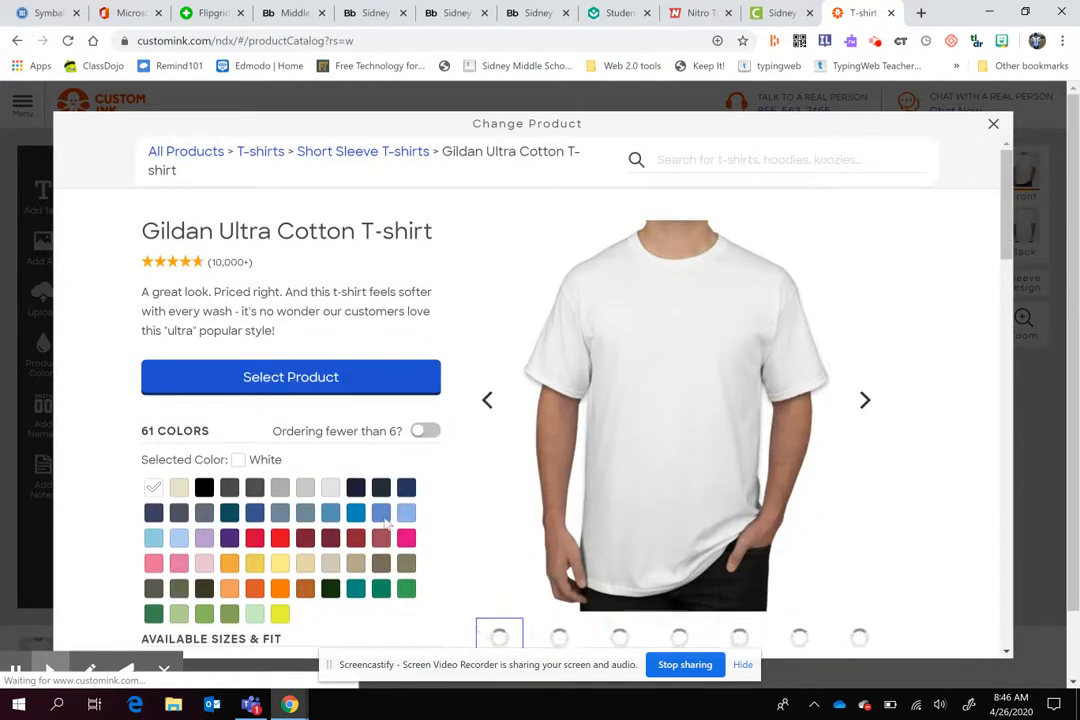
pyautogui.click(331, 540)
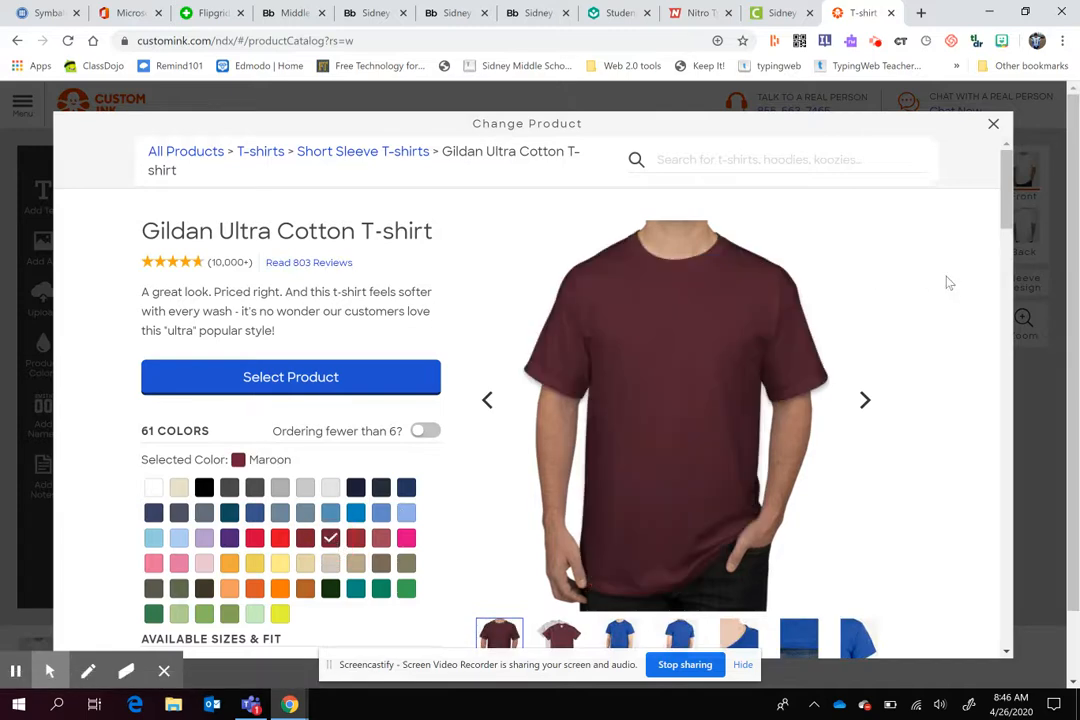
pyautogui.moveTo(1003, 200)
pyautogui.mouseDown()
pyautogui.moveTo(1018, 302)
pyautogui.moveTo(1010, 456)
pyautogui.moveTo(985, 213)
pyautogui.mouseUp()
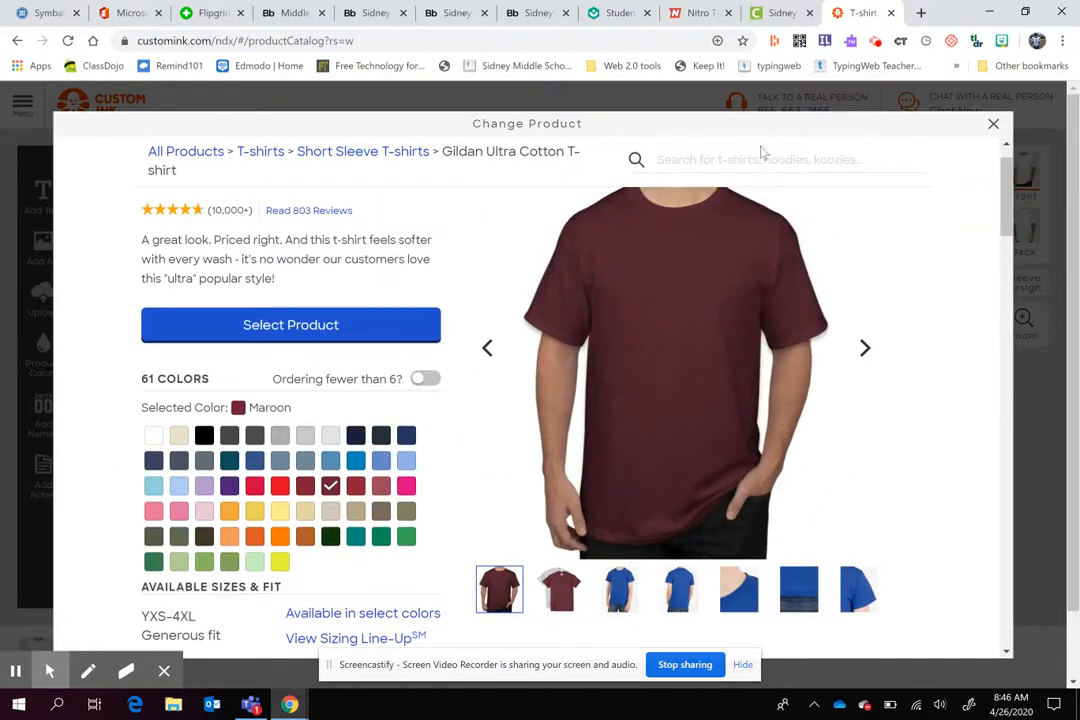
pyautogui.click(340, 326)
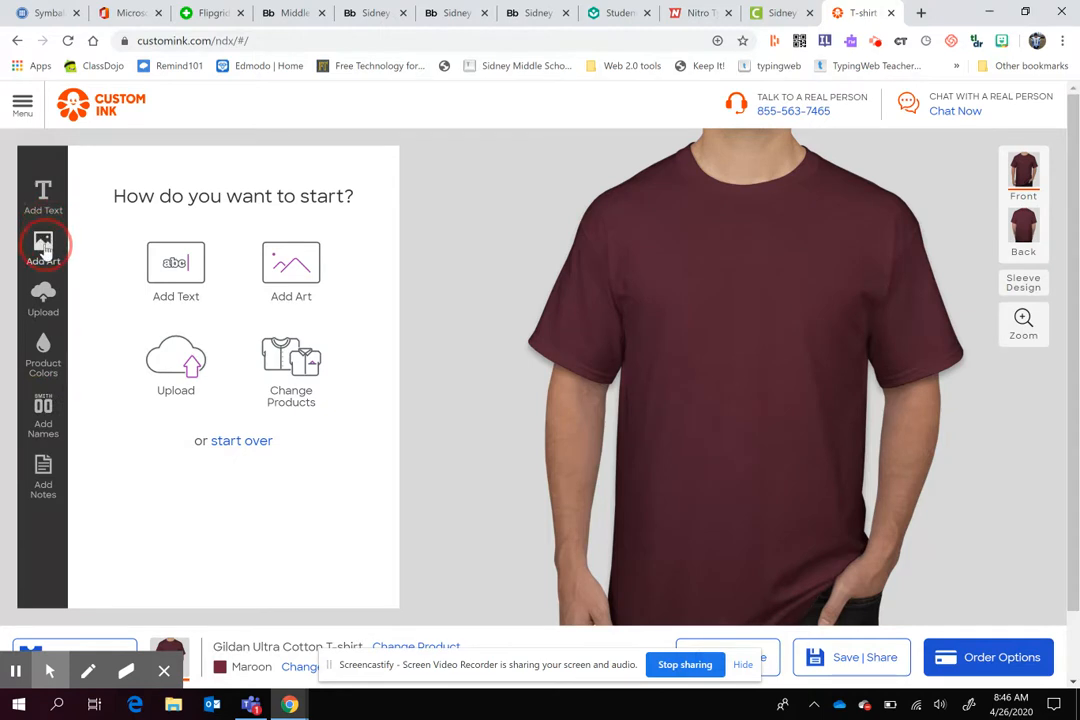
# - Add the smiling stick figure with raised arms from the People > Characters > Stick Figures artwork to the shirt front
pyautogui.click(284, 258)
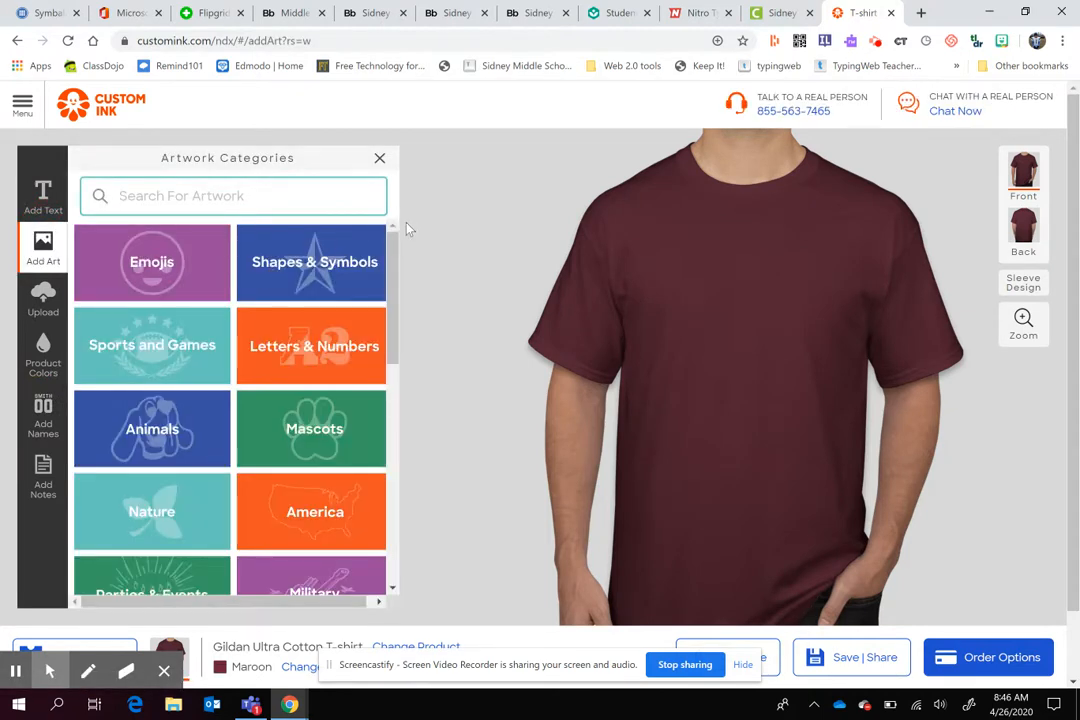
pyautogui.moveTo(393, 248); pyautogui.dragTo(394, 490)
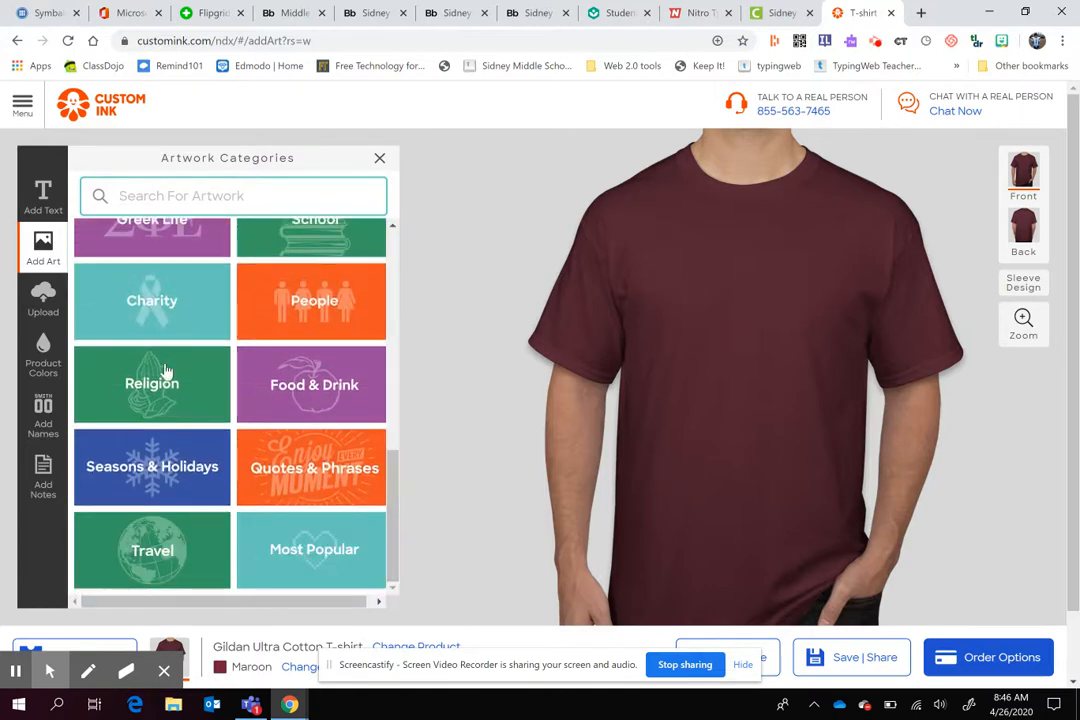
pyautogui.click(273, 245)
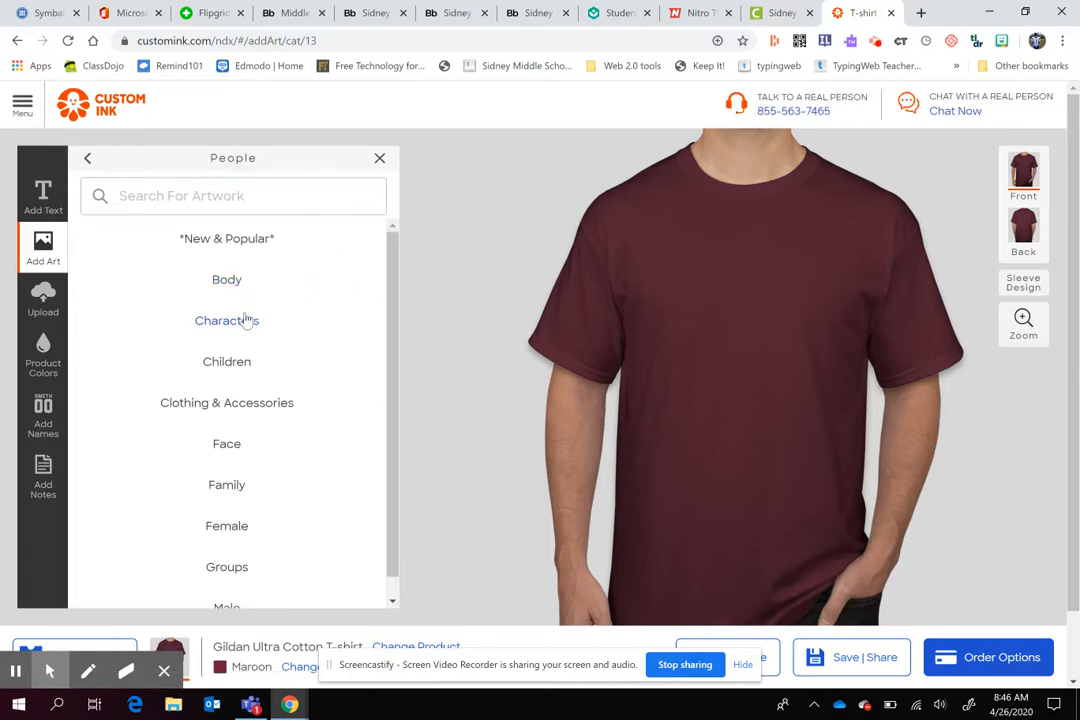
pyautogui.click(241, 320)
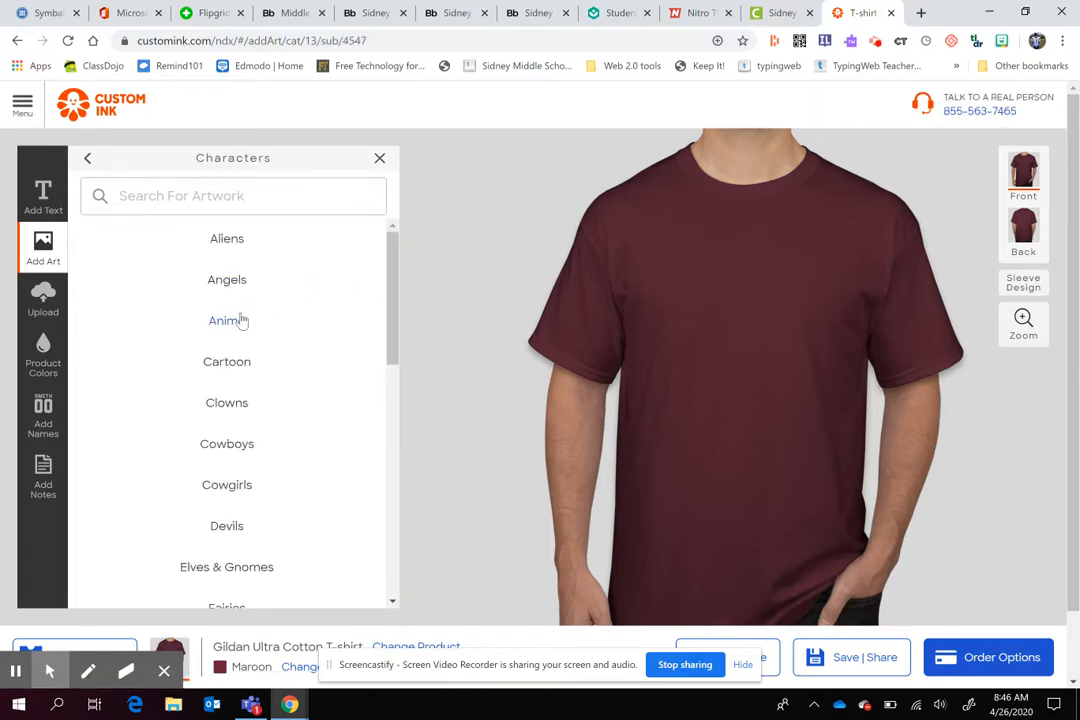
pyautogui.moveTo(390, 247); pyautogui.dragTo(404, 448)
pyautogui.click(205, 529)
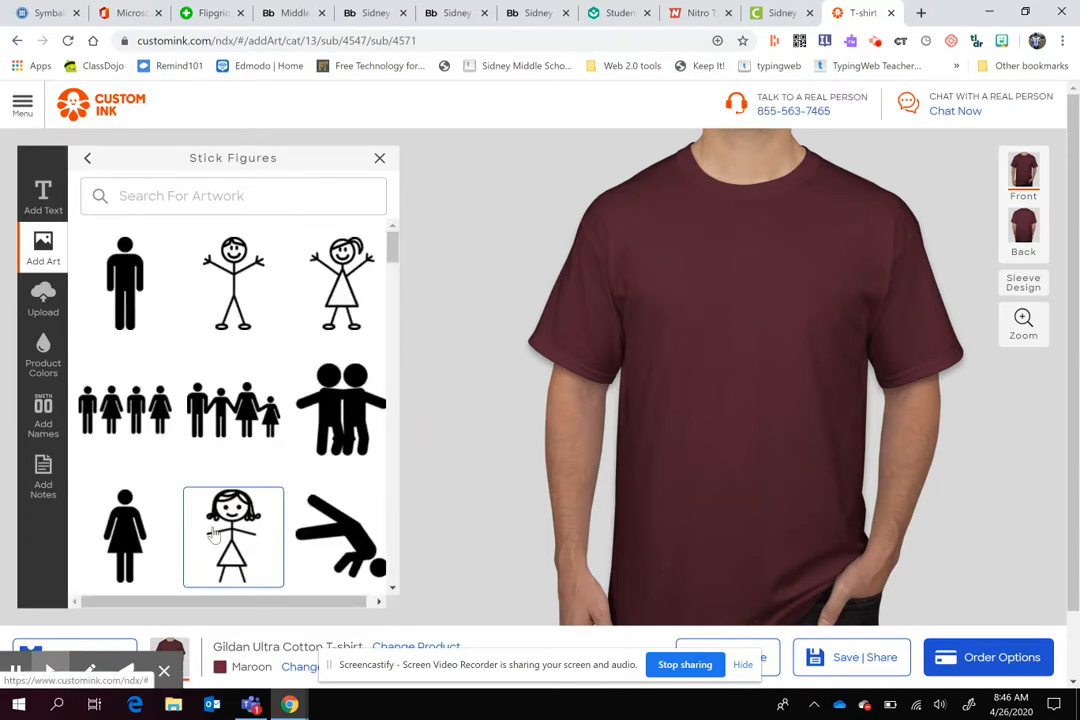
pyautogui.click(221, 292)
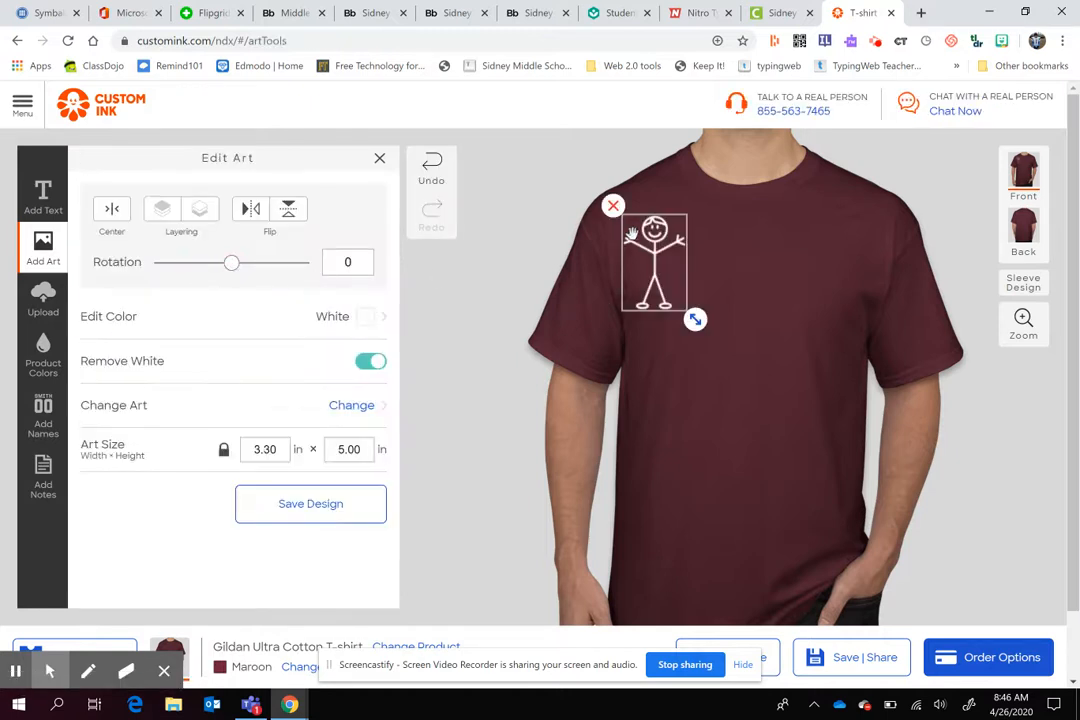
# - Reposition the stick figure on the chest, enlarge it to about 10.25 × 15.53 in, and centre it horizontally
pyautogui.moveTo(667, 251)
pyautogui.mouseDown()
pyautogui.moveTo(783, 367)
pyautogui.moveTo(780, 394)
pyautogui.moveTo(705, 252)
pyautogui.moveTo(720, 372)
pyautogui.moveTo(685, 275)
pyautogui.moveTo(666, 255)
pyautogui.mouseUp()
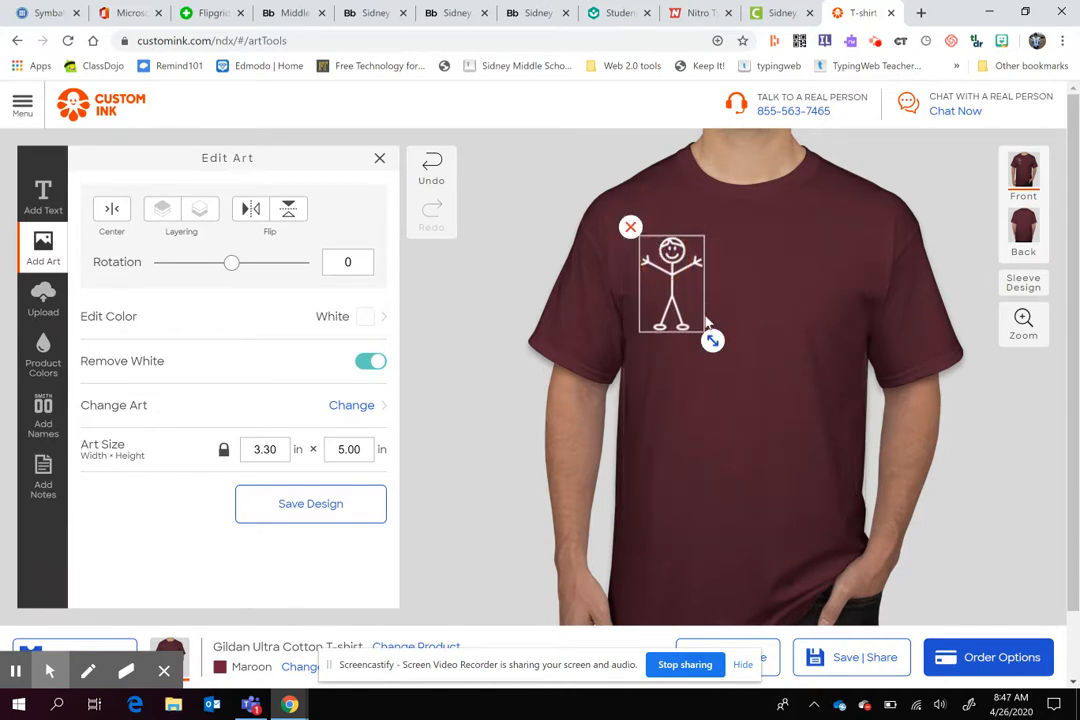
pyautogui.moveTo(711, 341); pyautogui.dragTo(838, 481)
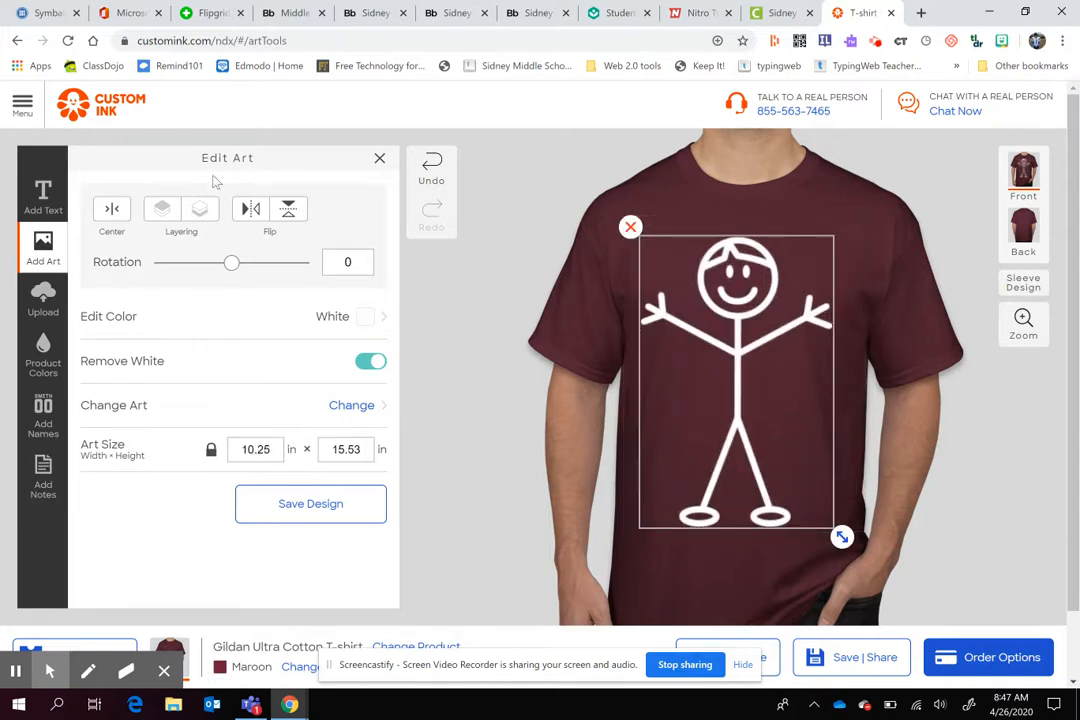
pyautogui.click(112, 210)
# - Flip the stick figure vertically and rotate it to about -77 degrees
pyautogui.click(289, 209)
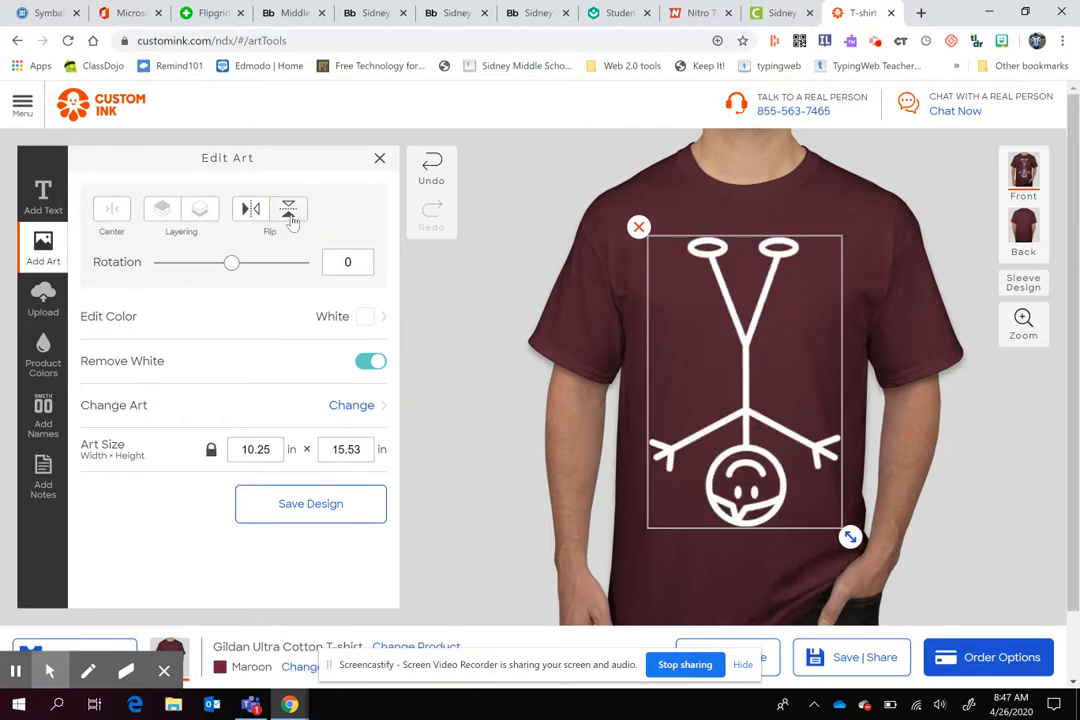
pyautogui.moveTo(229, 272); pyautogui.dragTo(198, 272)
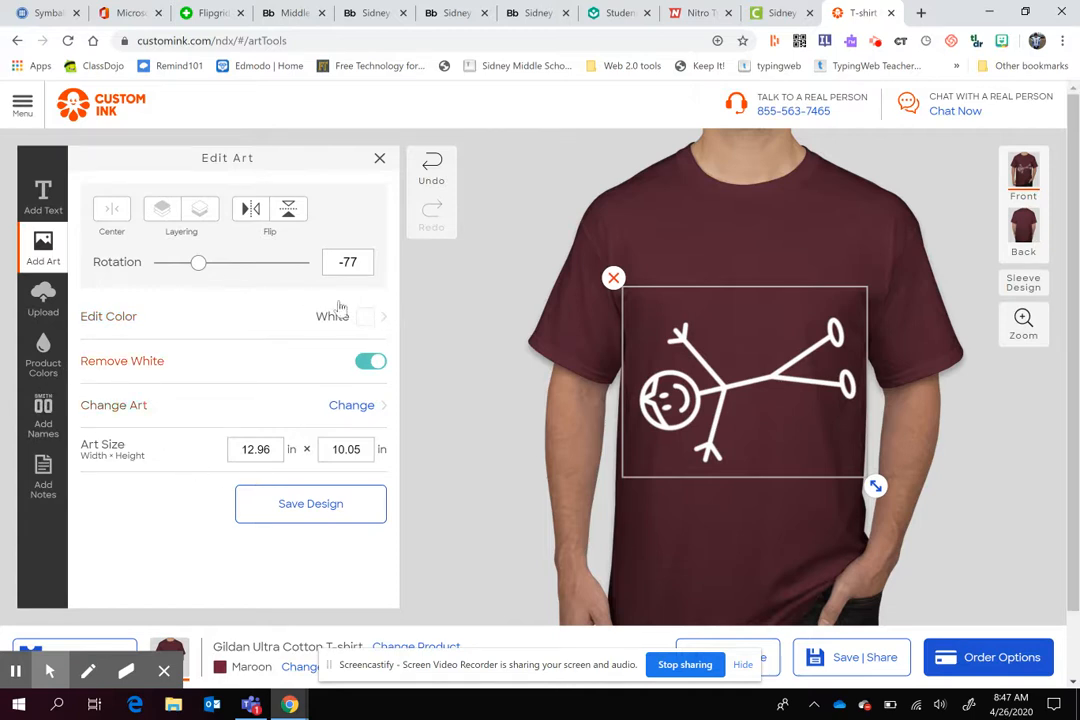
# - Replace the artwork with the wide-striding dancer with outstretched arms from the Stick Figures collection
pyautogui.click(352, 410)
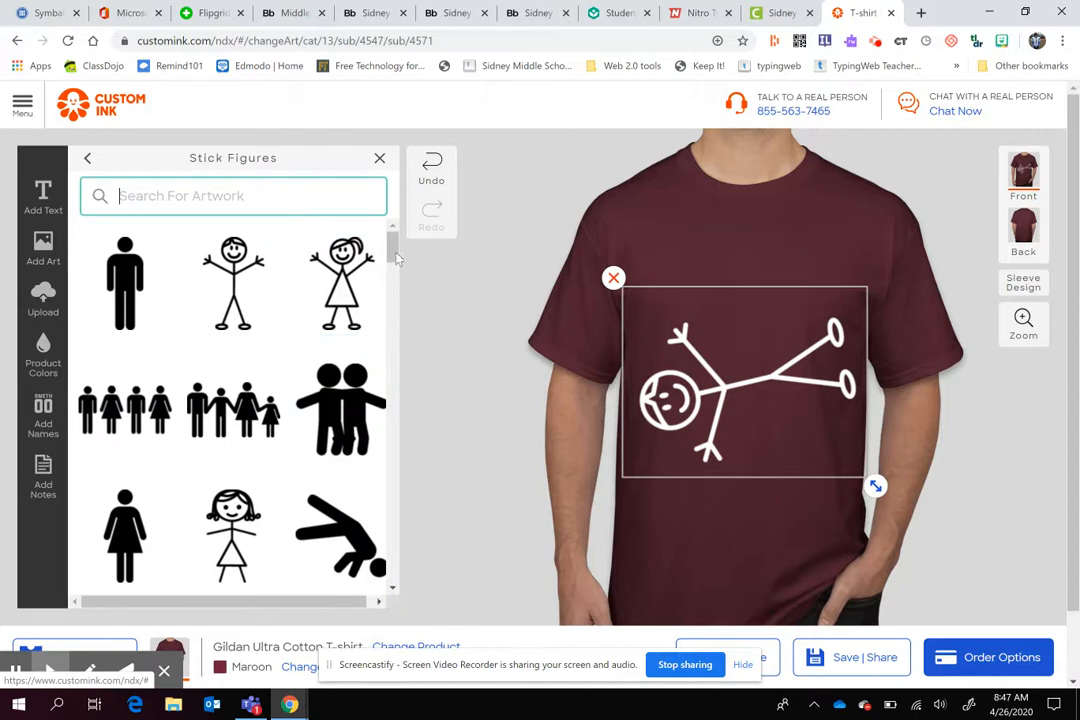
pyautogui.moveTo(392, 240); pyautogui.dragTo(413, 306)
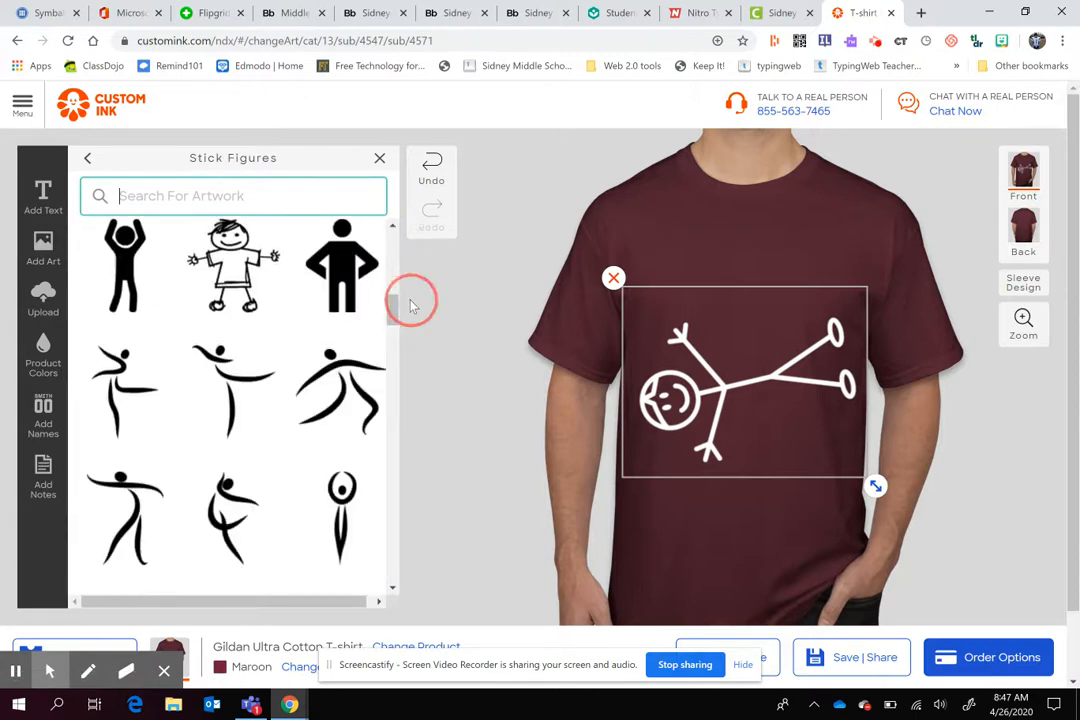
pyautogui.click(341, 410)
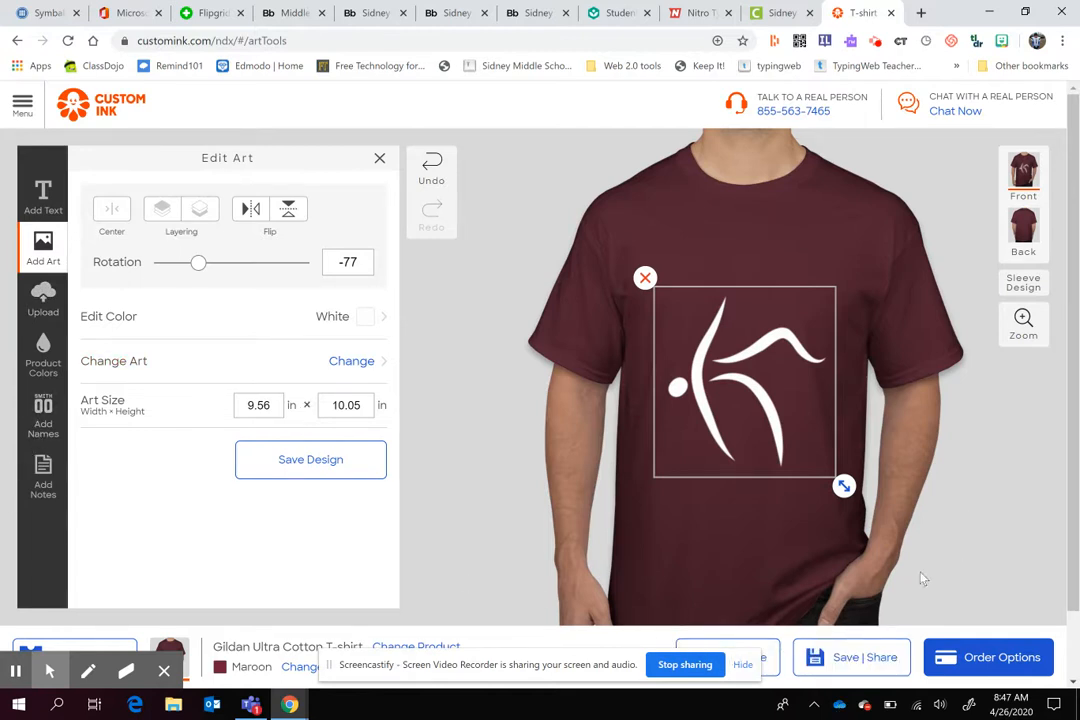
# - View the form for saving and sharing the design, and close it without saving
pyautogui.click(848, 658)
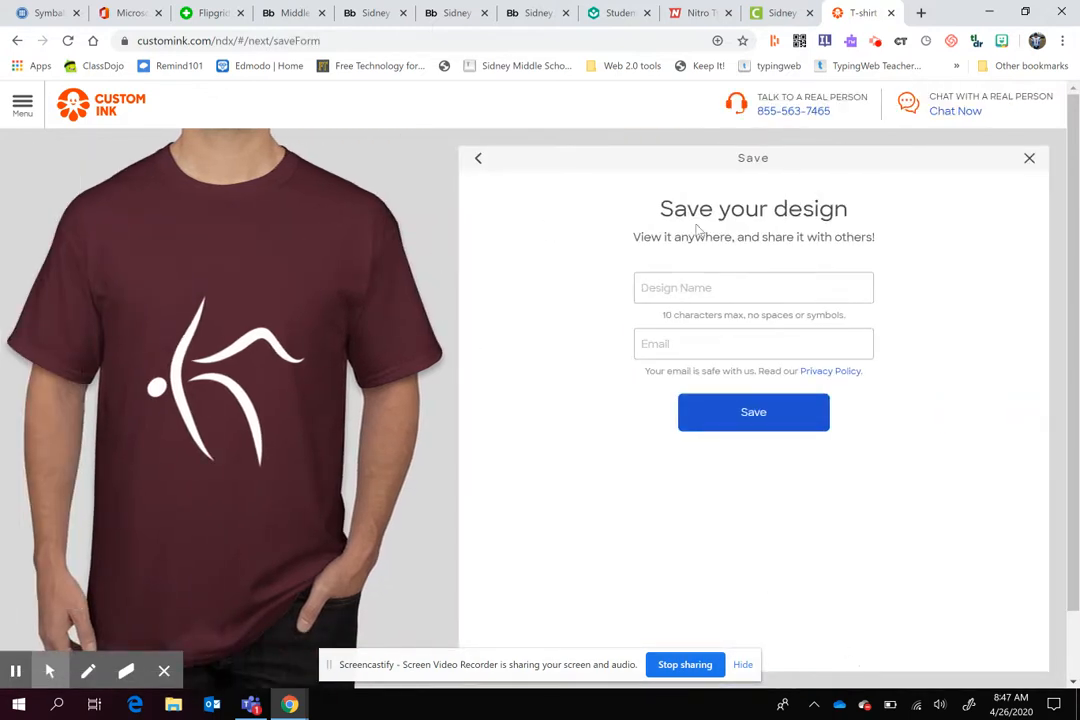
pyautogui.click(1029, 158)
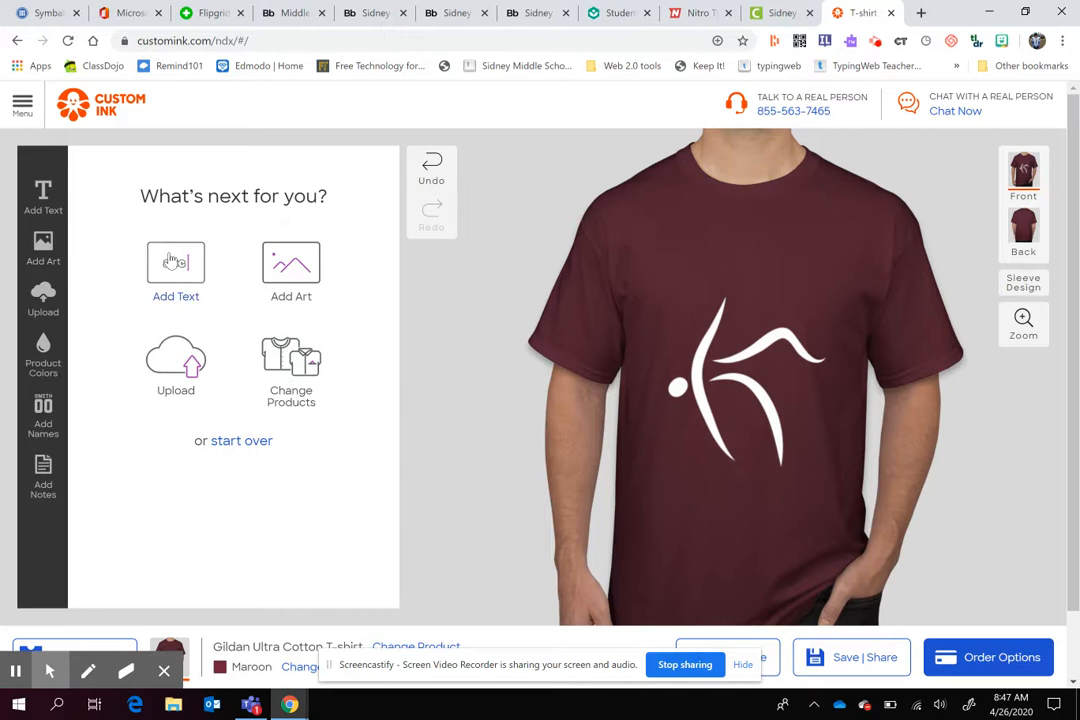
# - Add the text "Sidney Eagles" to the shirt front and set it in the bold slab-serif font listed after American Typewriter Medium
pyautogui.click(172, 258)
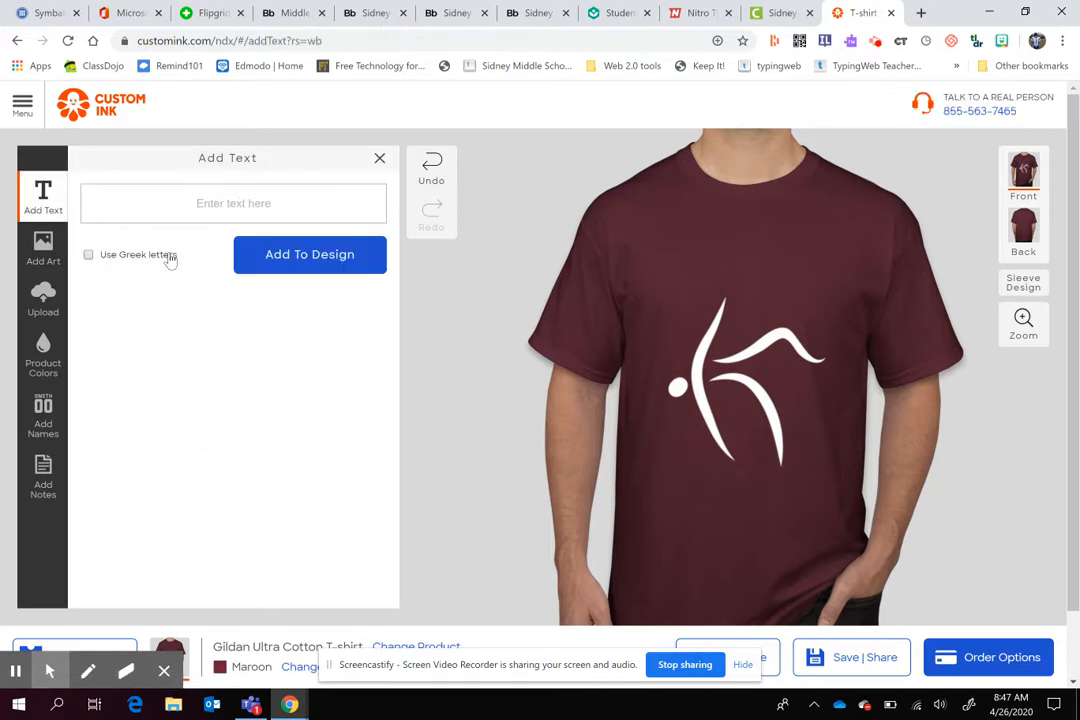
pyautogui.write('Sidney Eagles')
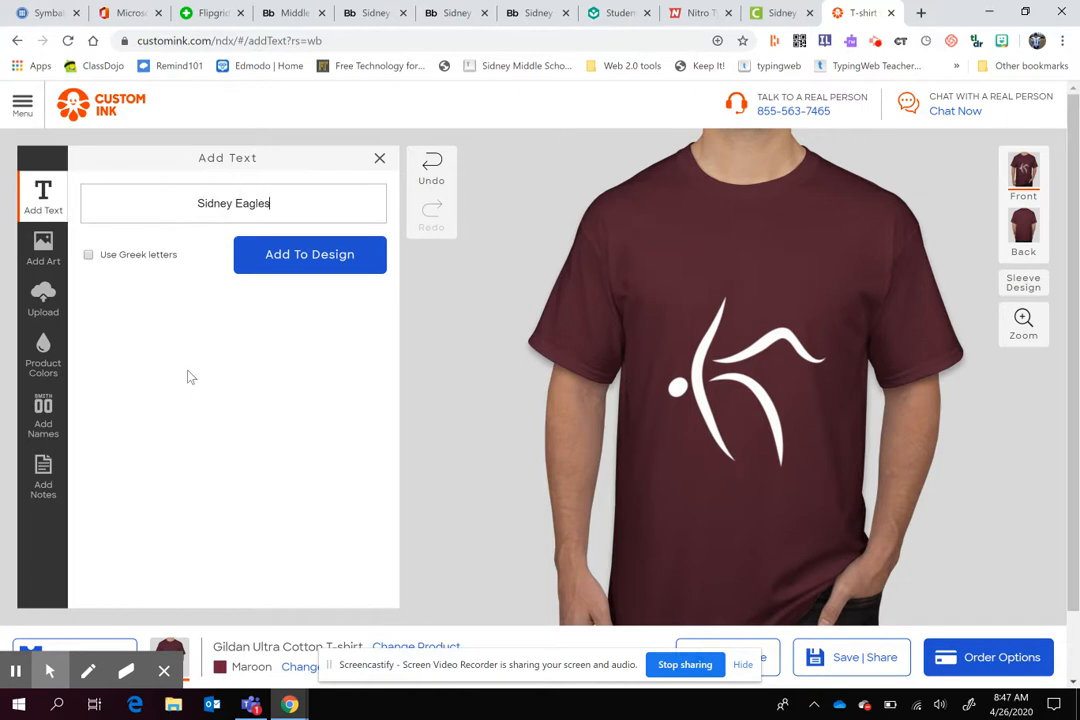
pyautogui.press('Return')
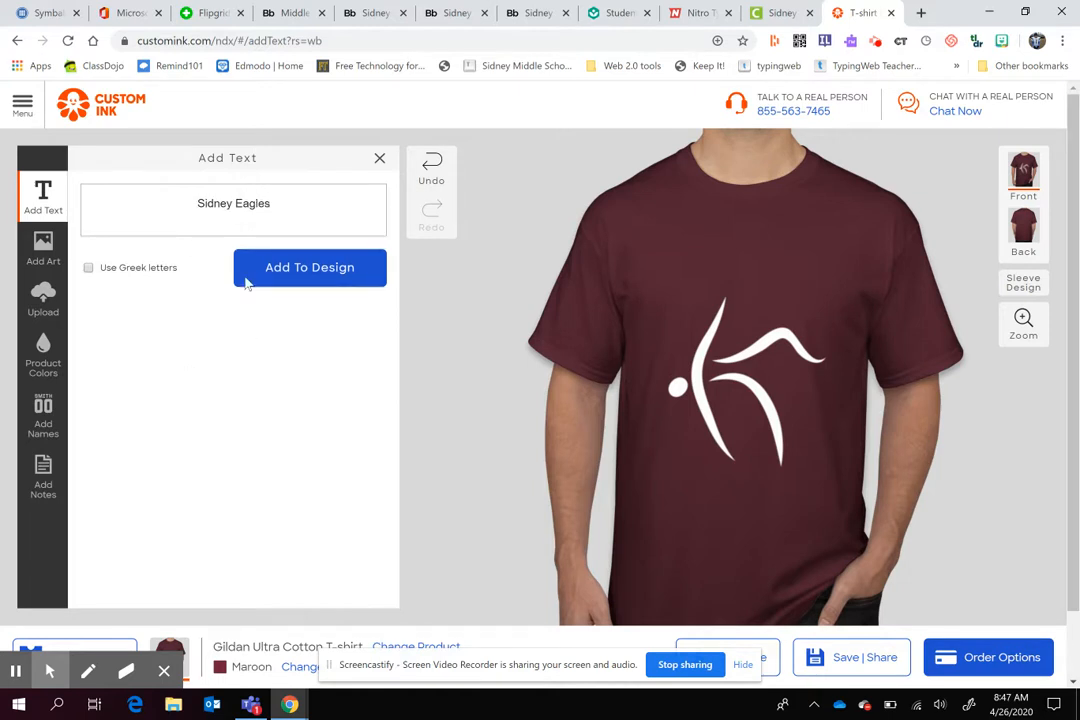
pyautogui.press('BackSpace')
pyautogui.click(292, 257)
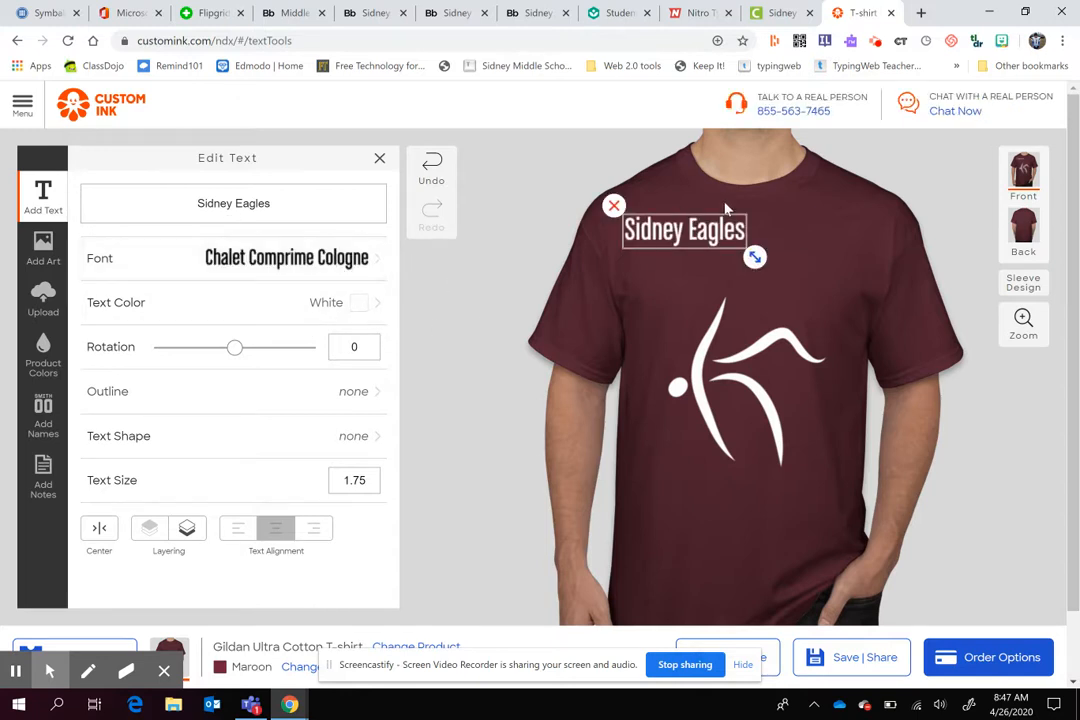
pyautogui.click(380, 262)
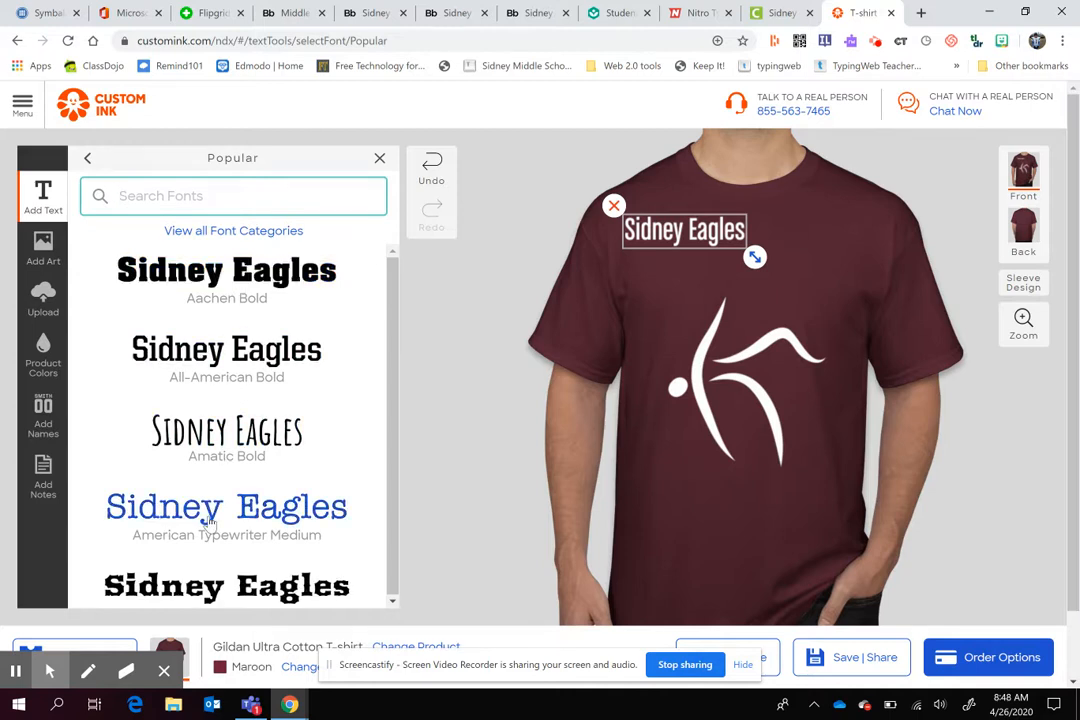
pyautogui.click(193, 594)
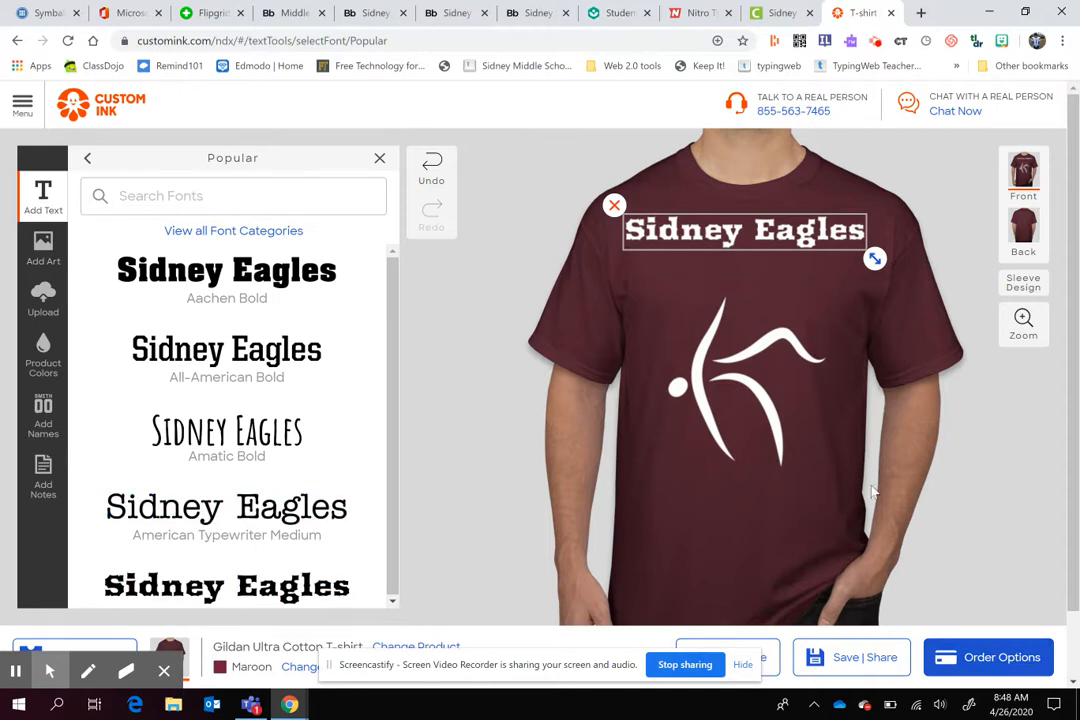
# - Fill in the design's save form with a design name without spaces or symbols and the designer's e-mail address
pyautogui.click(876, 657)
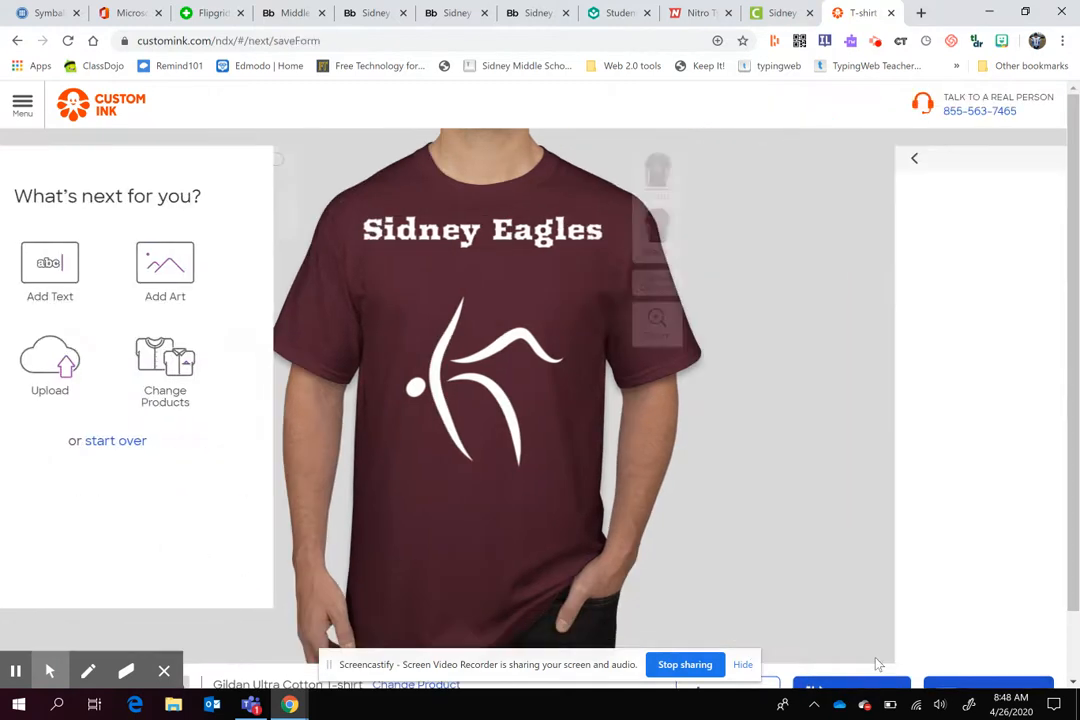
pyautogui.click(664, 291)
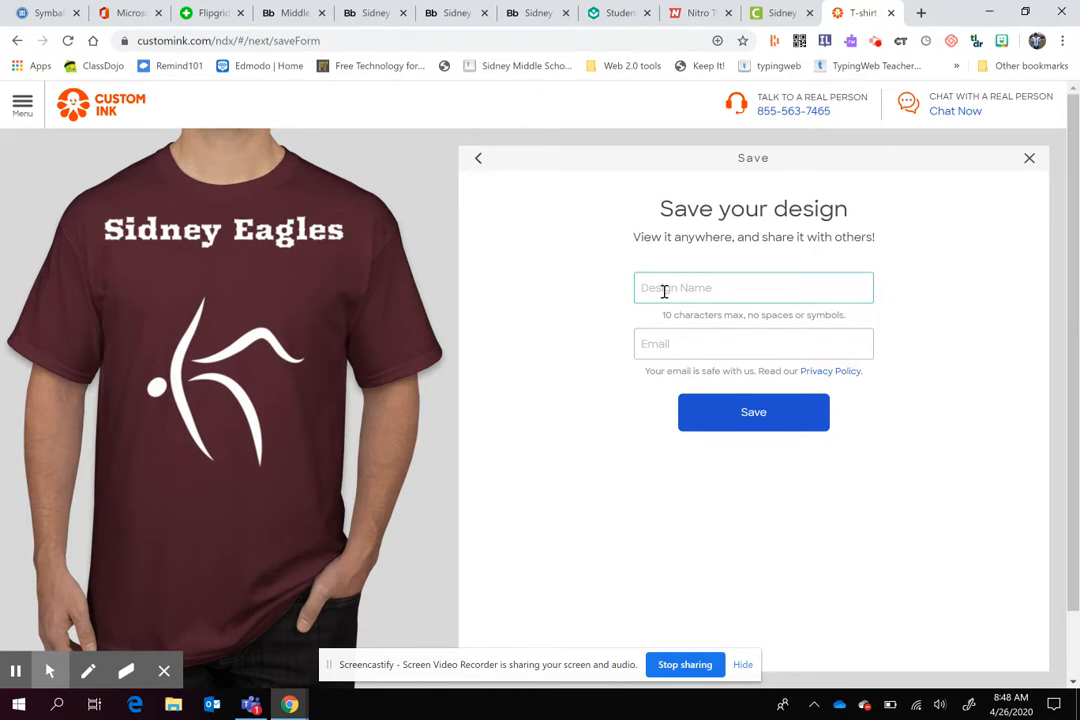
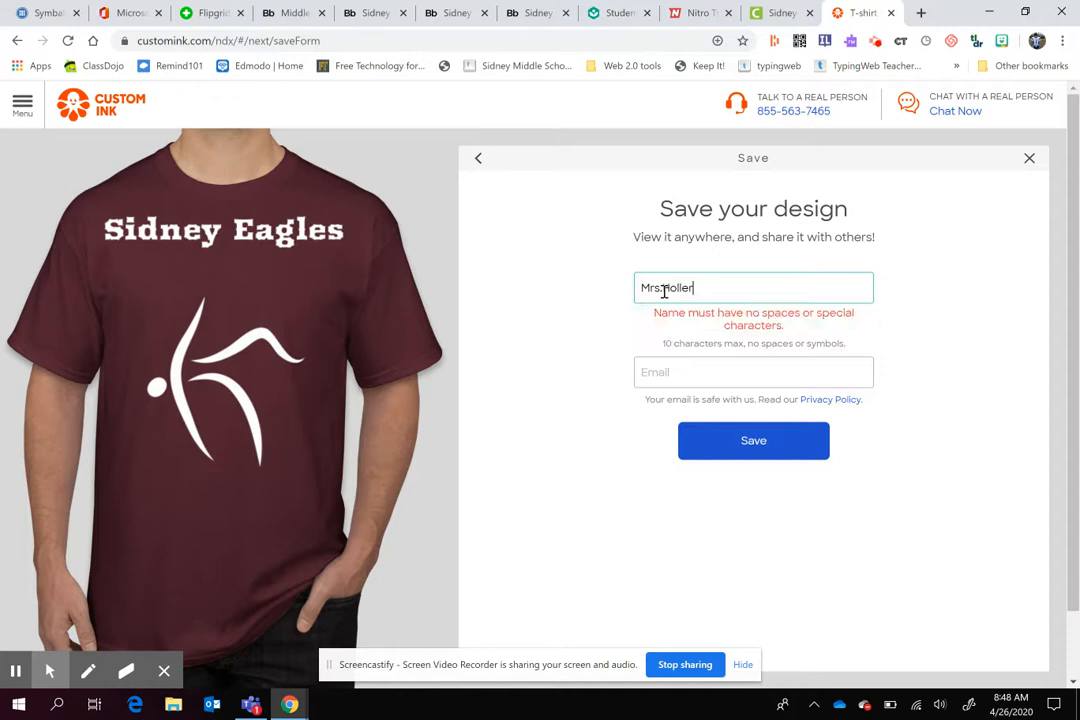
pyautogui.press('BackSpace')
pyautogui.press('BackSpace')
pyautogui.press('BackSpace')
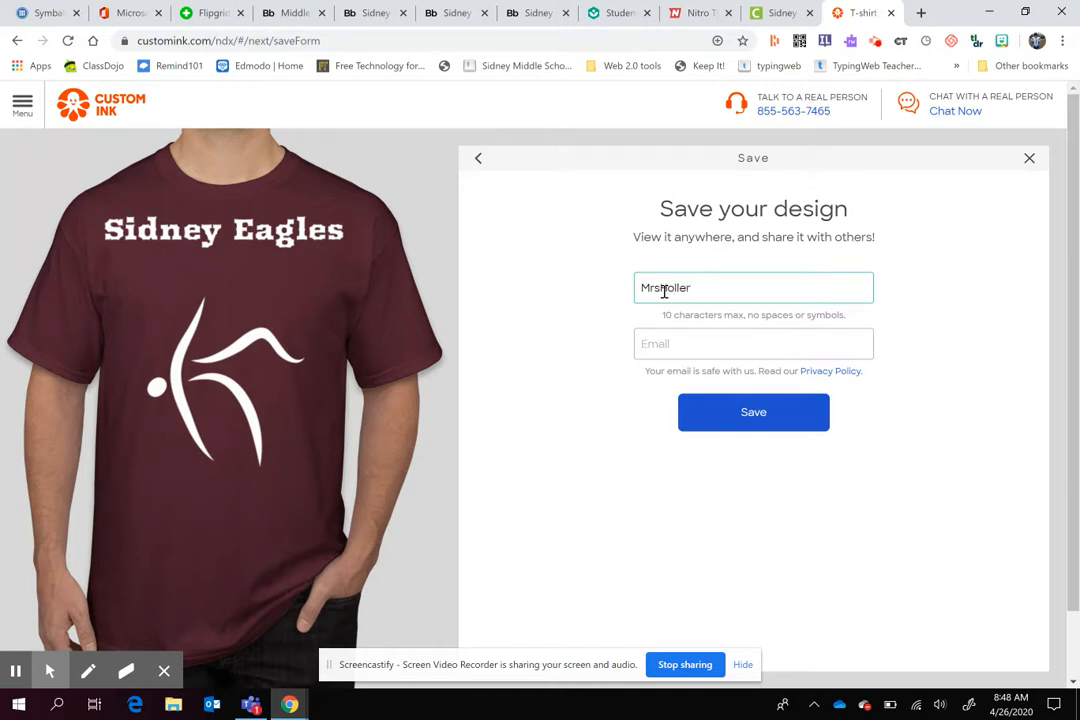
pyautogui.click(663, 343)
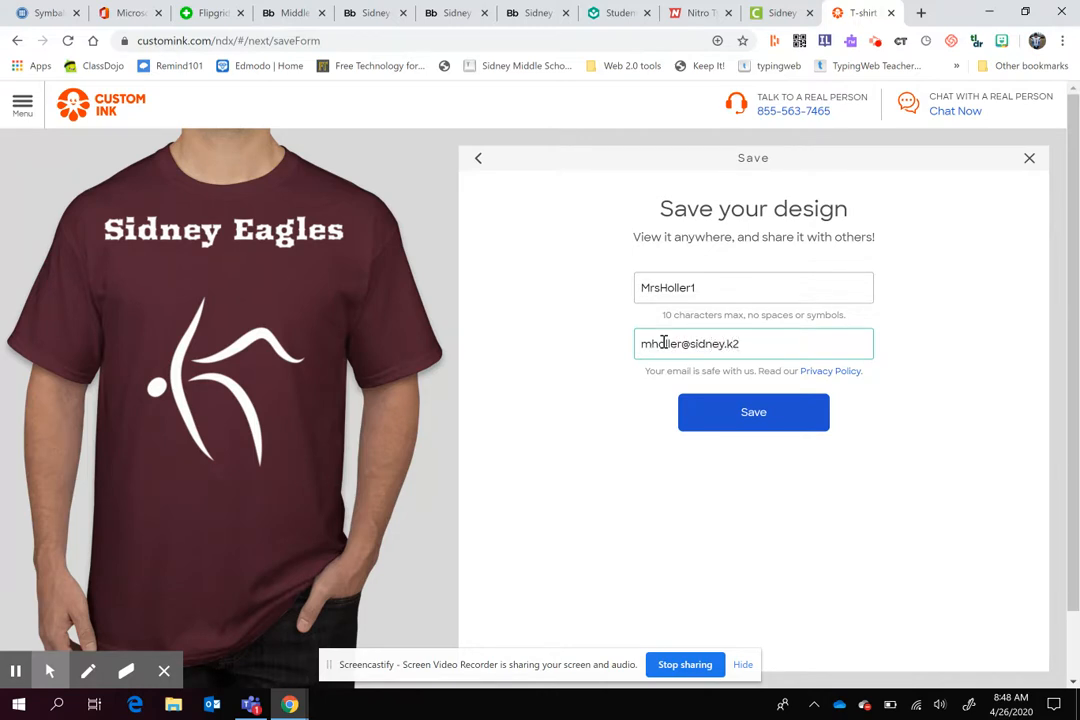
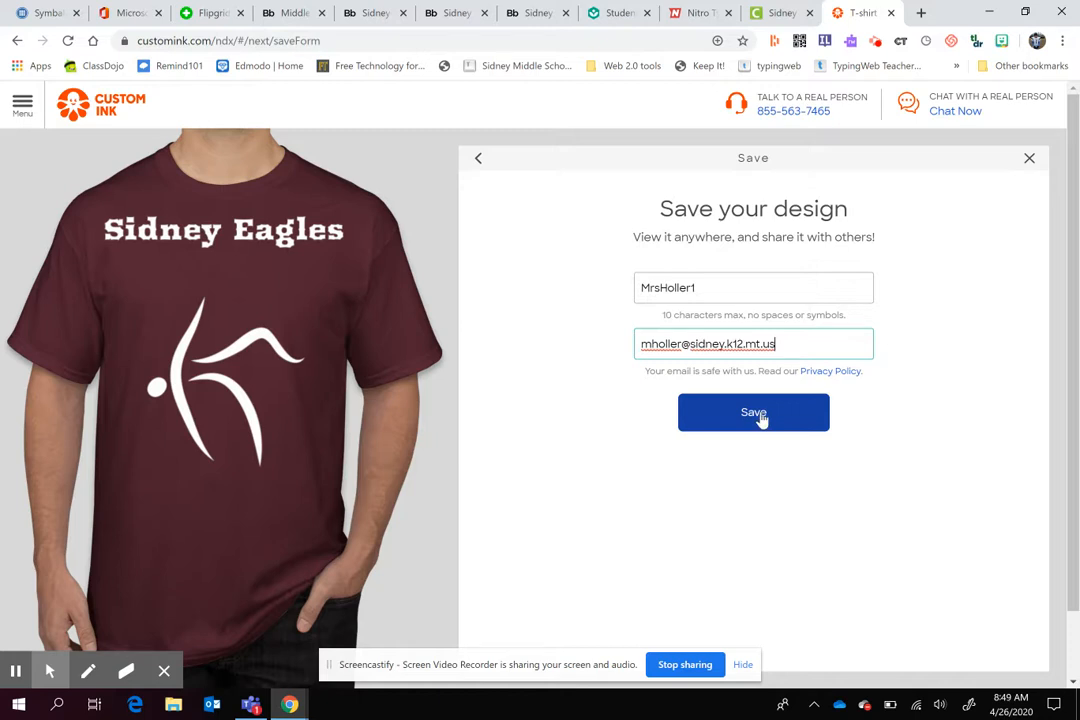
pyautogui.click(875, 43)
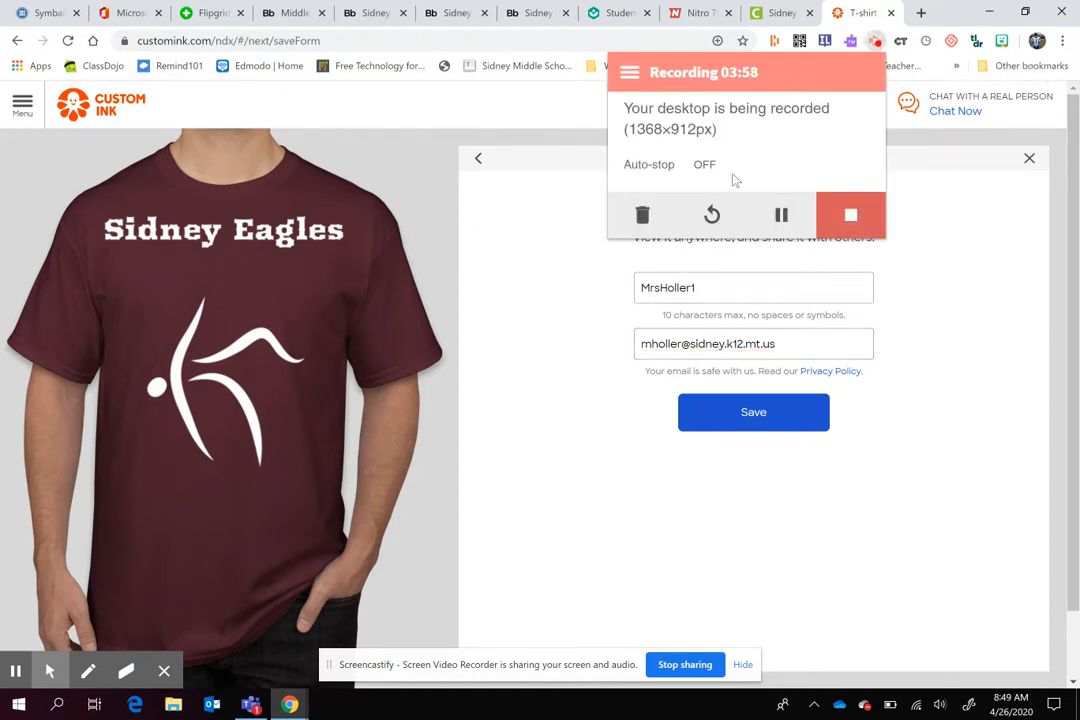